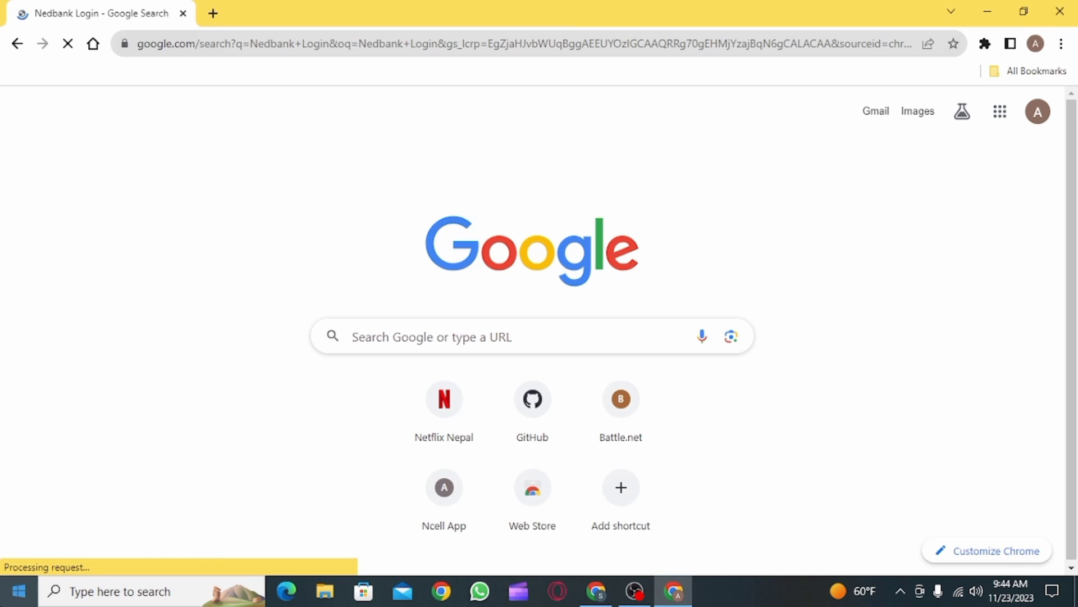
{"action": "scroll", "coordinate": [395, 442], "scroll_direction": "down", "scroll_amount": 1}
{"action": "scroll", "coordinate": [400, 447], "scroll_direction": "down", "scroll_amount": 1}
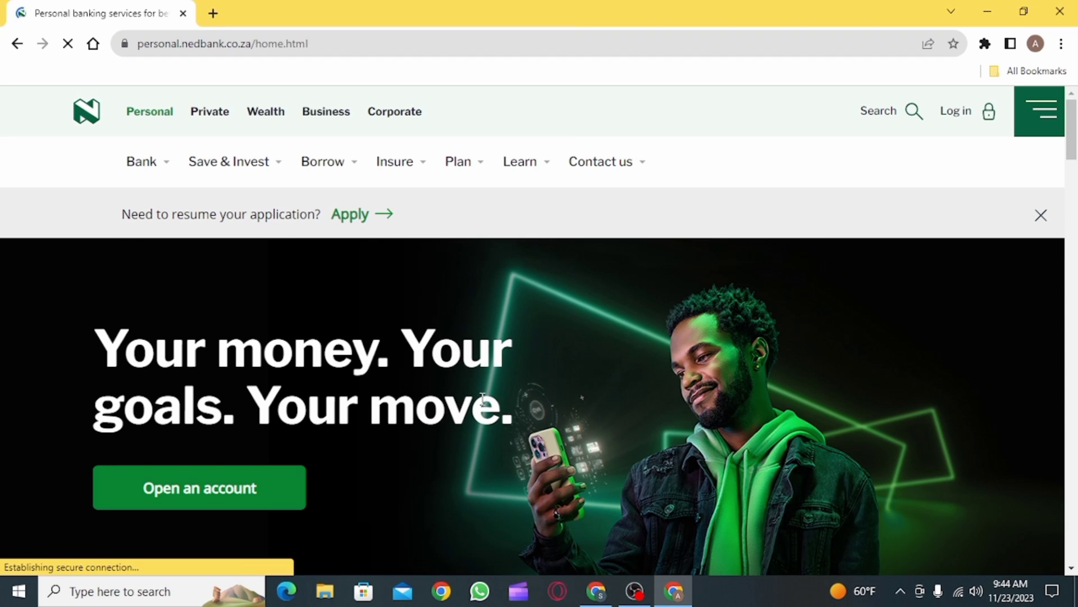
{"action": "scroll", "coordinate": [483, 401], "scroll_direction": "down", "scroll_amount": 3}
{"action": "scroll", "coordinate": [482, 401], "scroll_direction": "up", "scroll_amount": 3}
Step: Open the Online Banking login page from the padlock 'Log in' link on the Nedbank homepage
{"action": "left_click", "coordinate": [958, 116]}
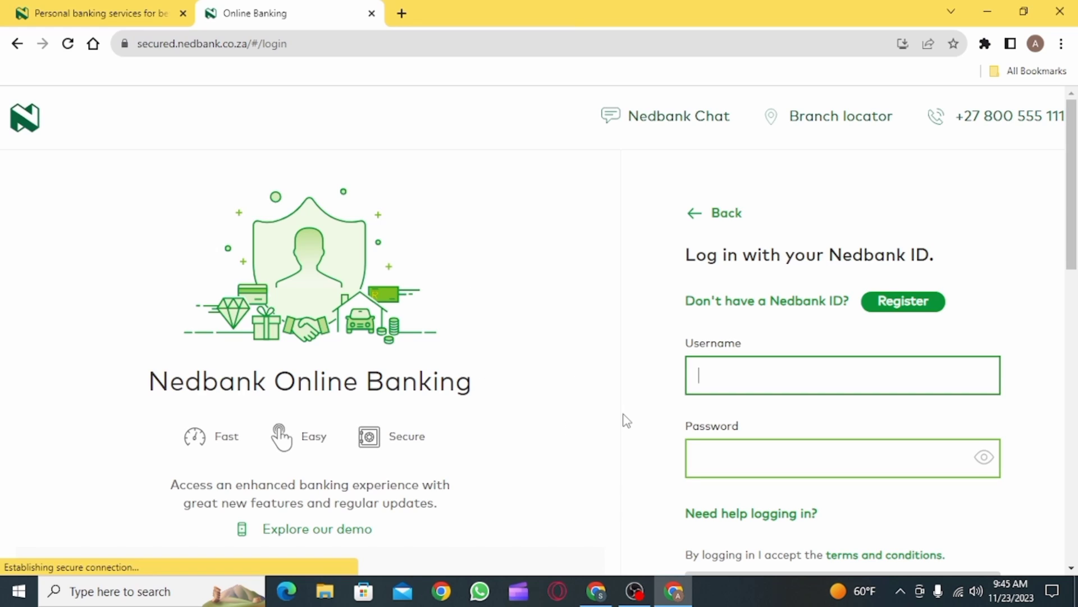
{"action": "scroll", "coordinate": [625, 420], "scroll_direction": "down", "scroll_amount": 3}
{"action": "scroll", "coordinate": [651, 281], "scroll_direction": "up", "scroll_amount": 1}
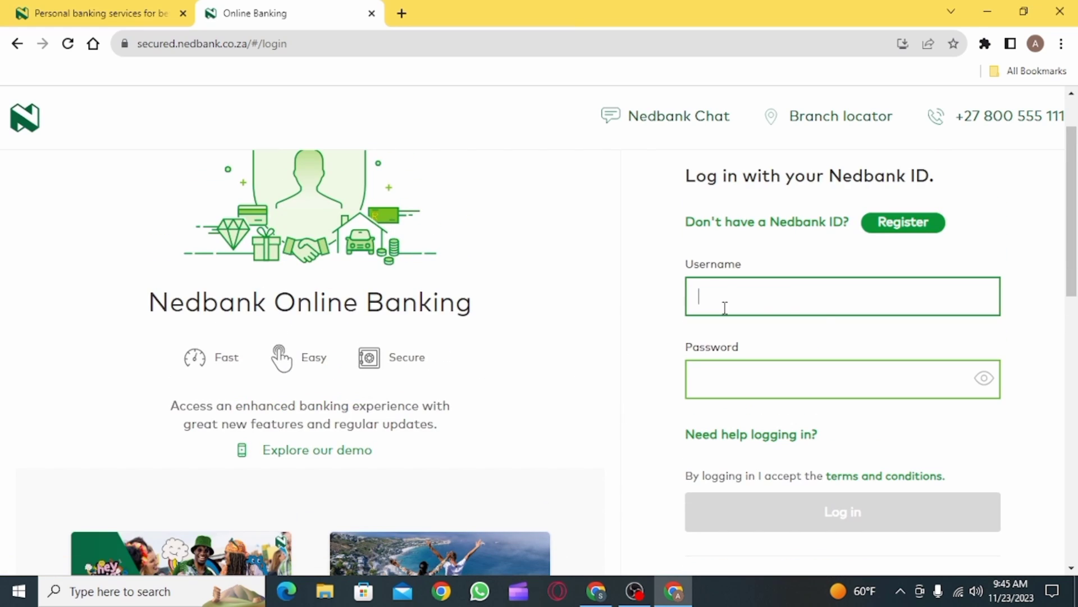
Step: Enter the masked account password in the Password field
{"action": "left_click", "coordinate": [725, 377]}
{"action": "type", "text": "************"}
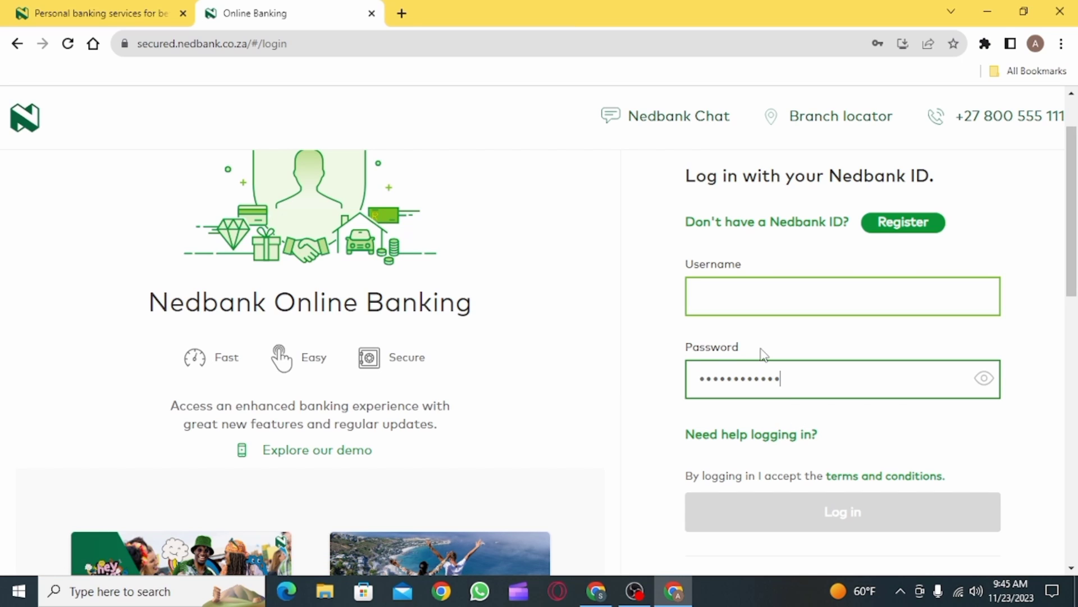
{"action": "scroll", "coordinate": [811, 380], "scroll_direction": "down", "scroll_amount": 1}
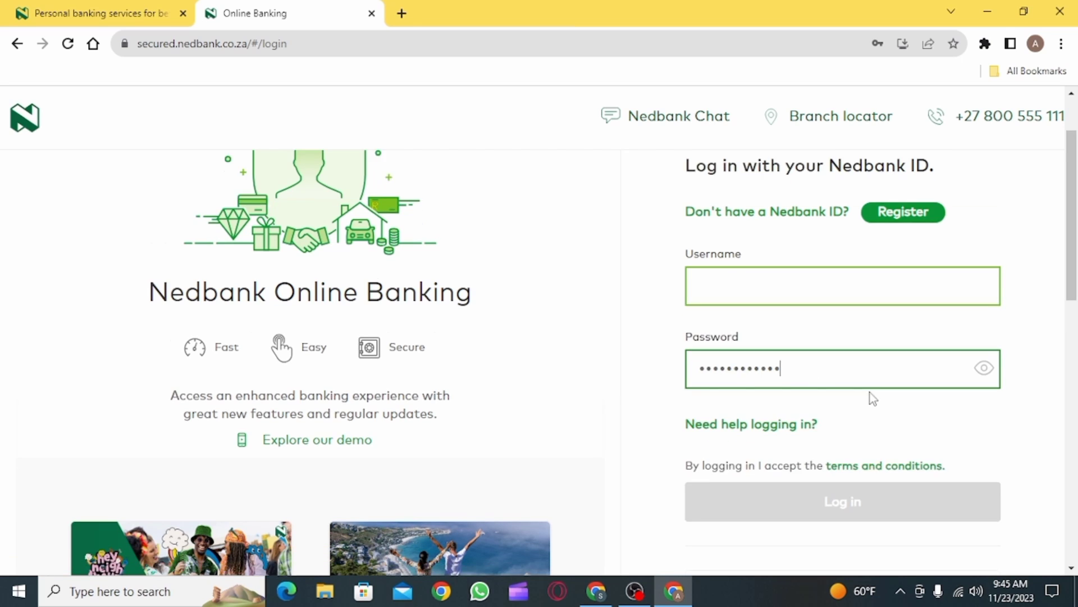
{"action": "scroll", "coordinate": [851, 386], "scroll_direction": "up", "scroll_amount": 1}
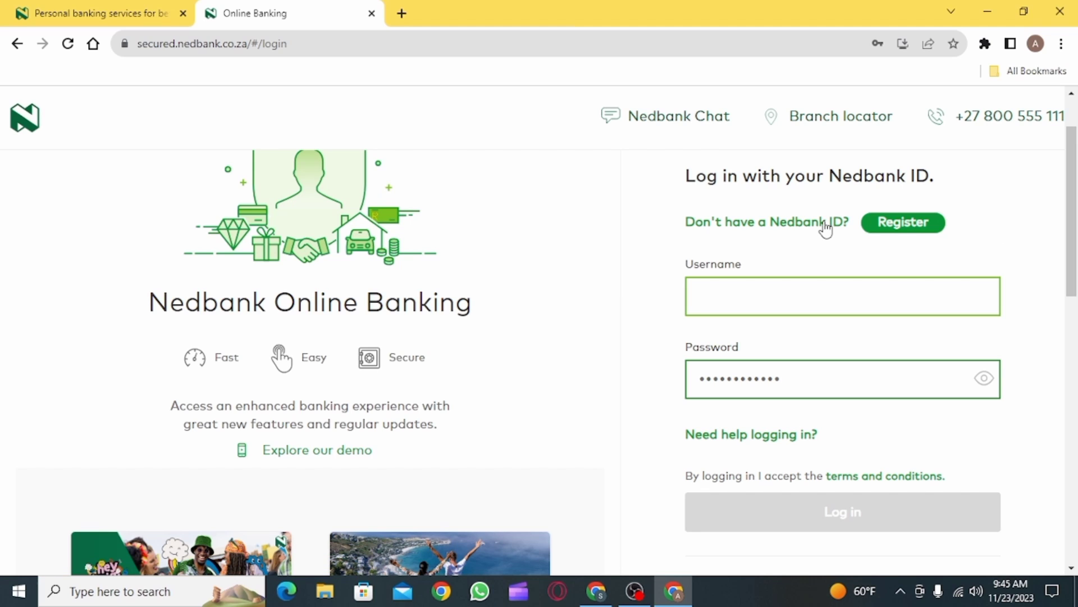
Step: Enter the account username so the Log in button turns green
{"action": "left_click", "coordinate": [831, 295]}
{"action": "type", "text": "alana"}
{"action": "scroll", "coordinate": [832, 337], "scroll_direction": "down", "scroll_amount": 1}
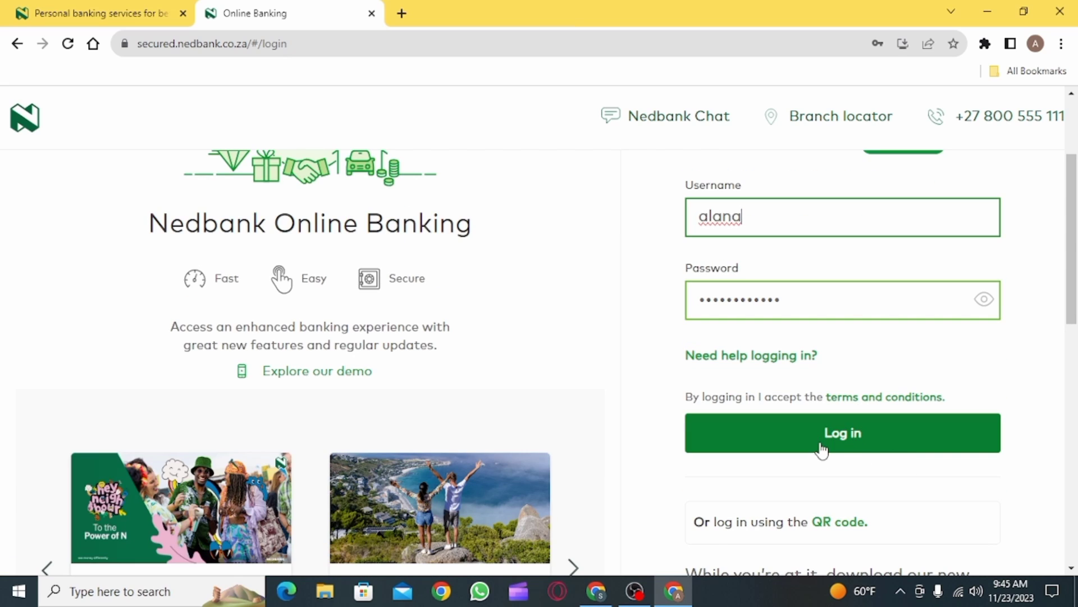
{"action": "scroll", "coordinate": [557, 381], "scroll_direction": "up", "scroll_amount": 1}
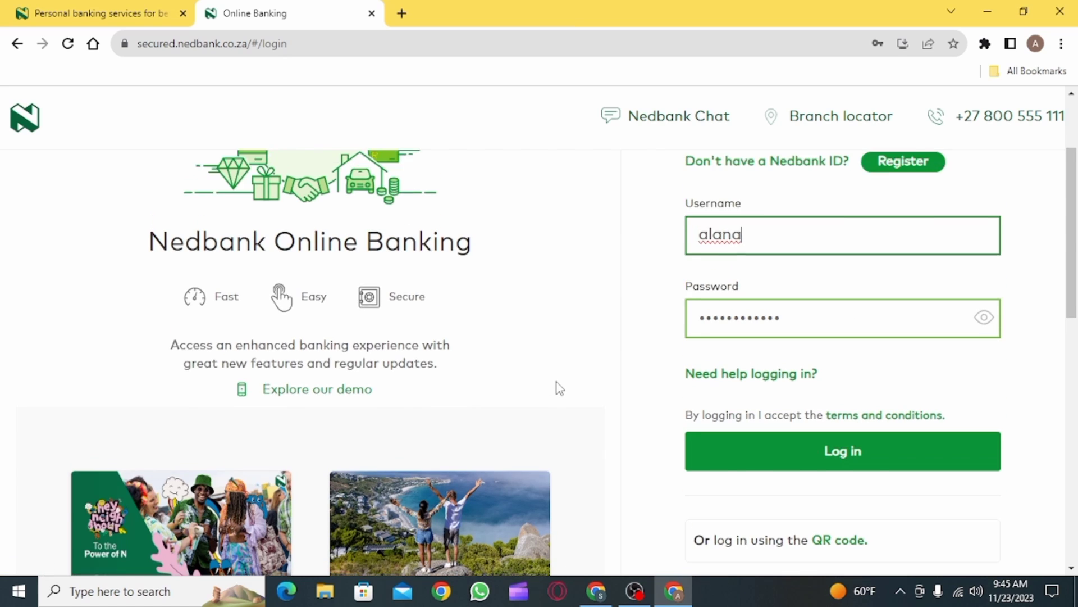